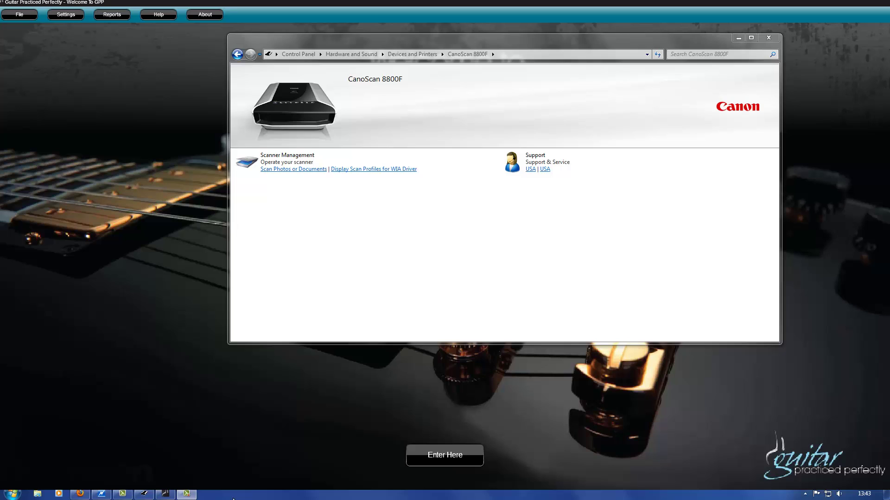
- Focus the CanoScan 8800F scanner page so it can be closed, returning to the GPP welcome screen
left_click(307, 170)
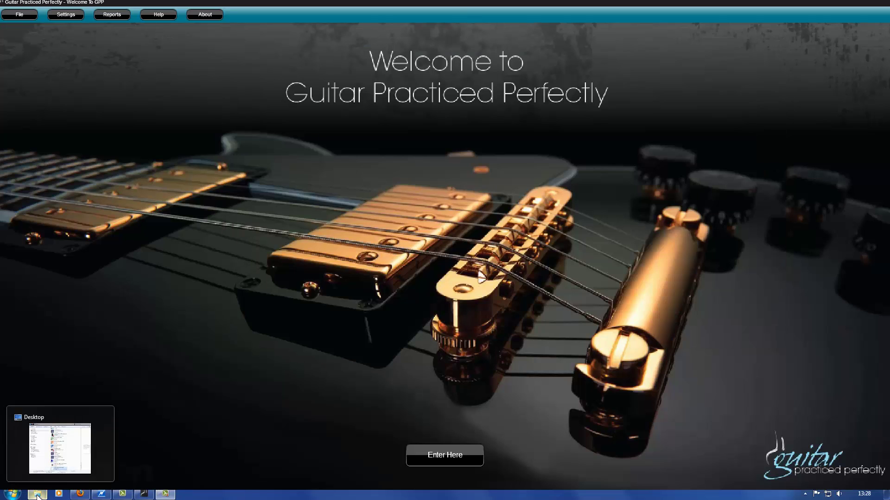
- Check that ACDC rhythm style file.jpg on the Desktop is a 930 x 1316, 173 KB JPEG
left_click(37, 494)
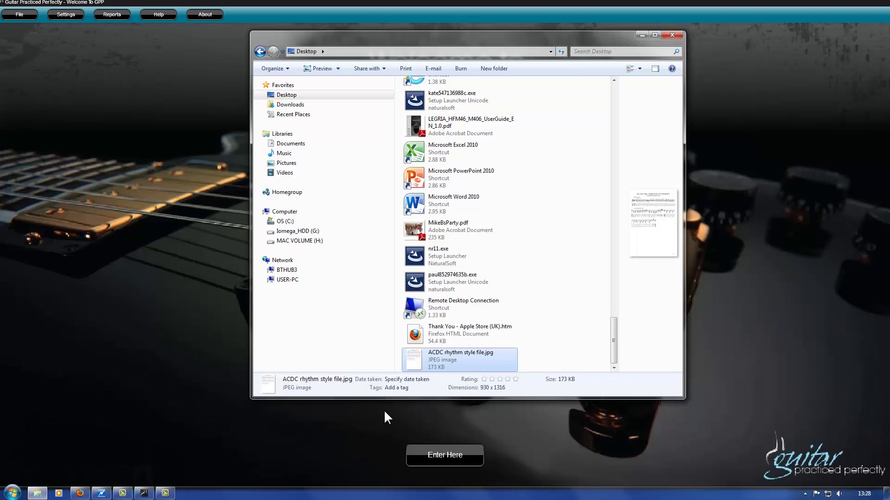
right_click(442, 358)
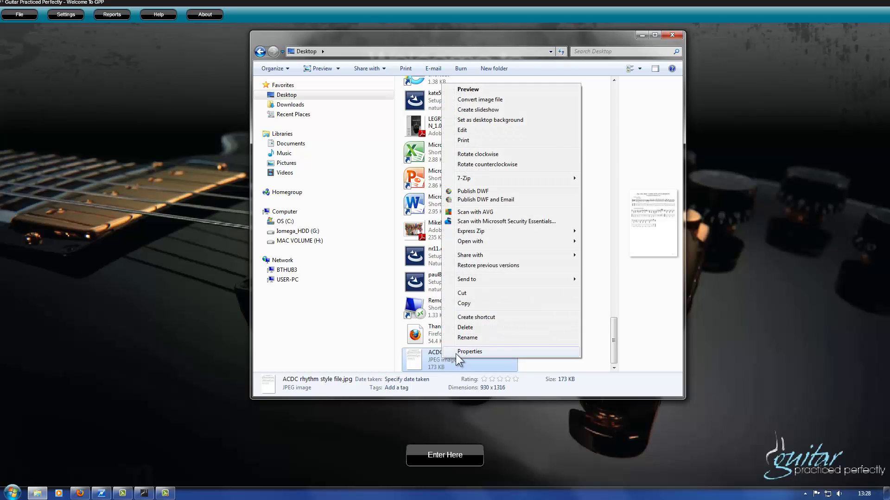
left_click(457, 353)
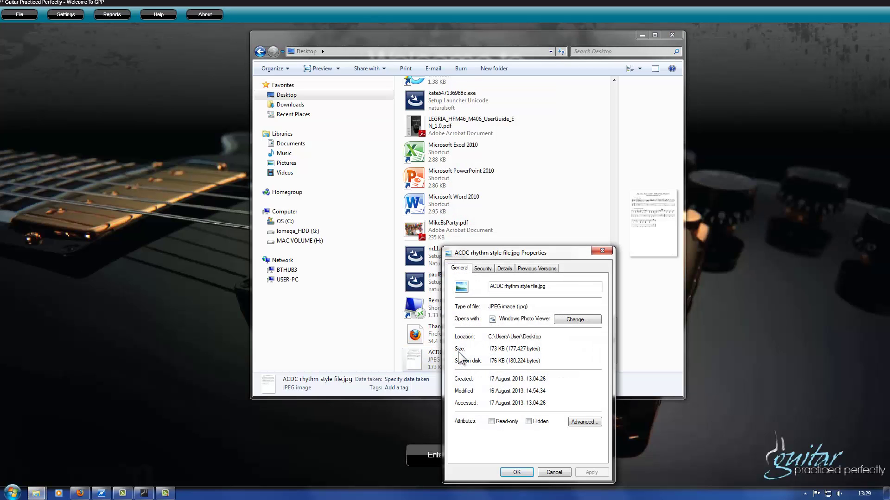
left_click(504, 268)
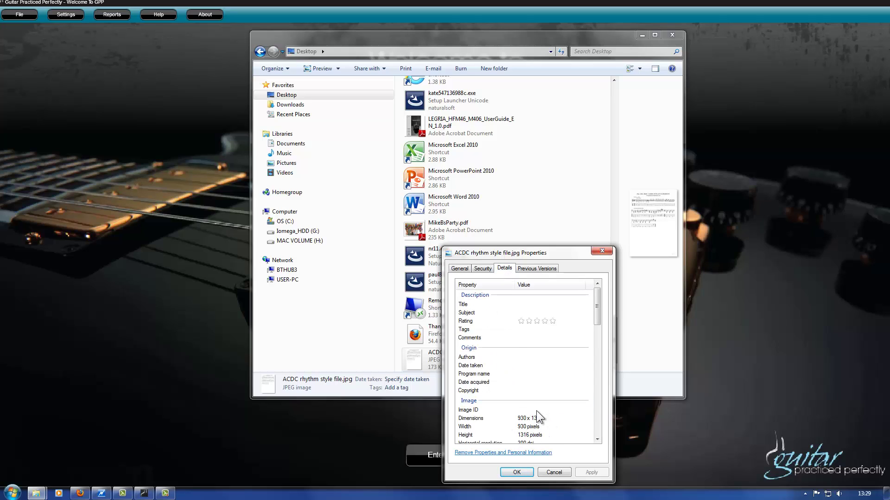
left_click(515, 472)
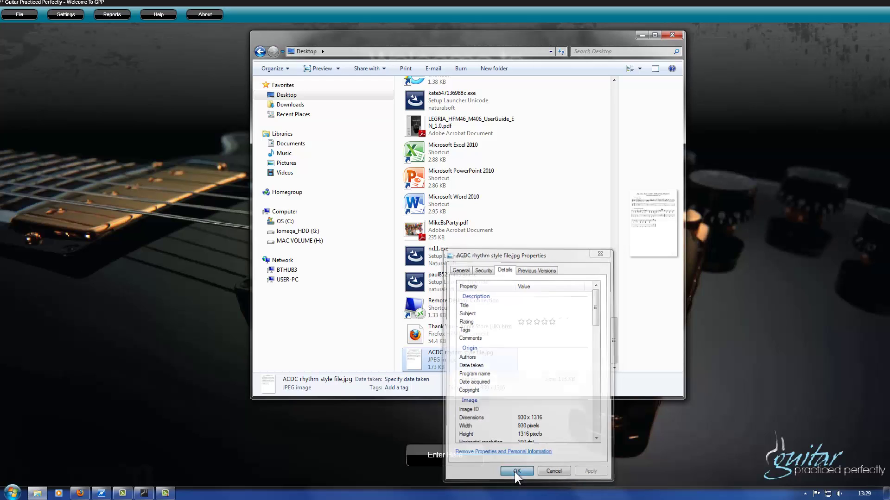
- Leave Explorer, enter GPP's sessions screen and start Add JPEG Routine from Settings
left_click(673, 35)
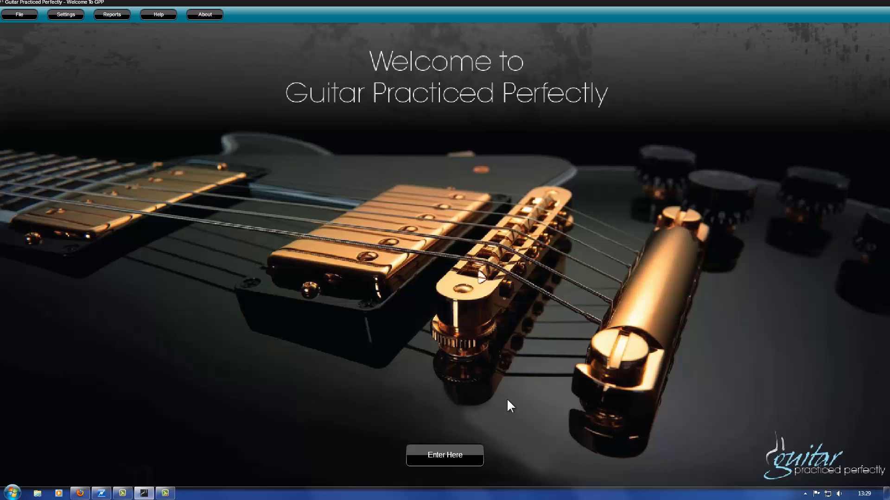
left_click(451, 454)
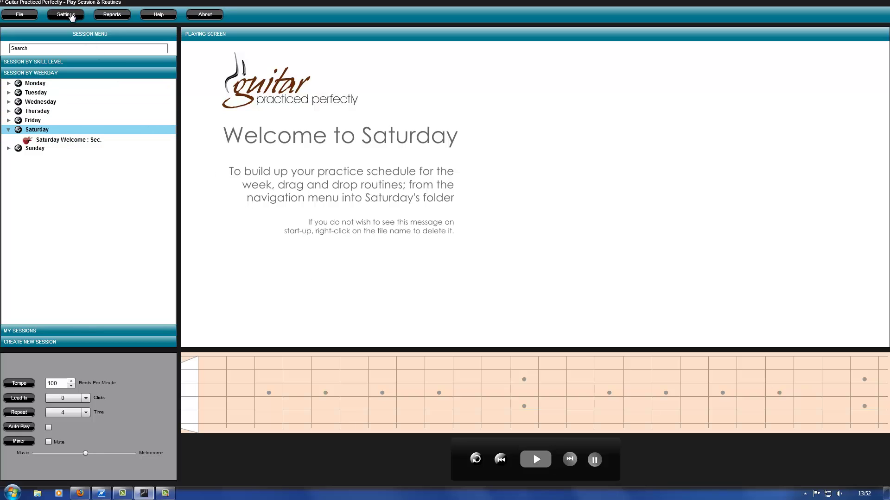
left_click(68, 17)
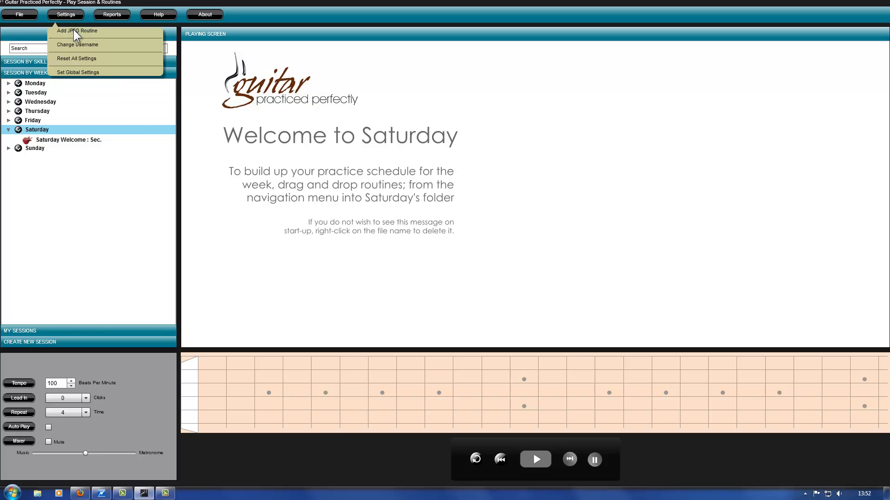
left_click(77, 31)
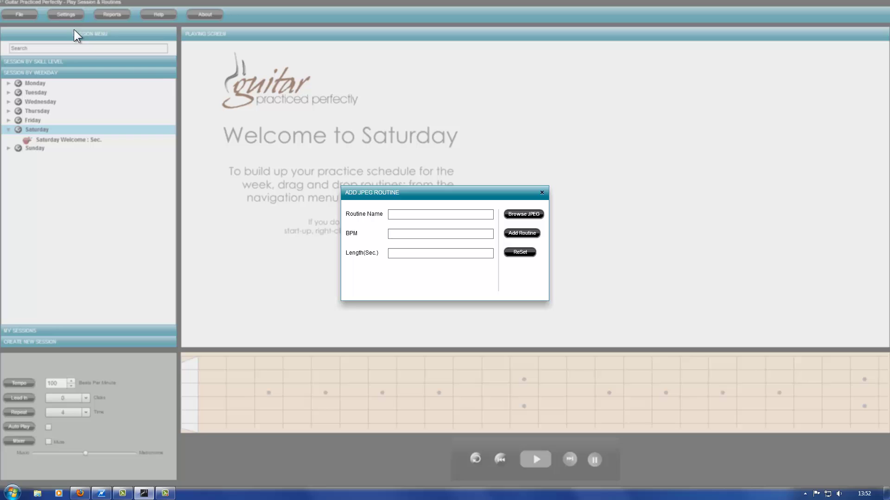
- Choose ACDC rhythm style file.jpg from the Desktop as the routine's sheet image
left_click(520, 213)
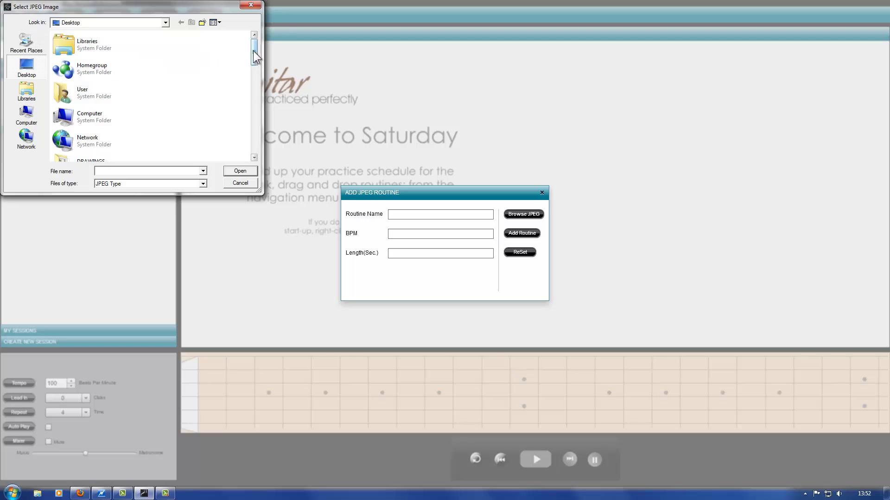
left_click_drag(256, 56, 254, 139)
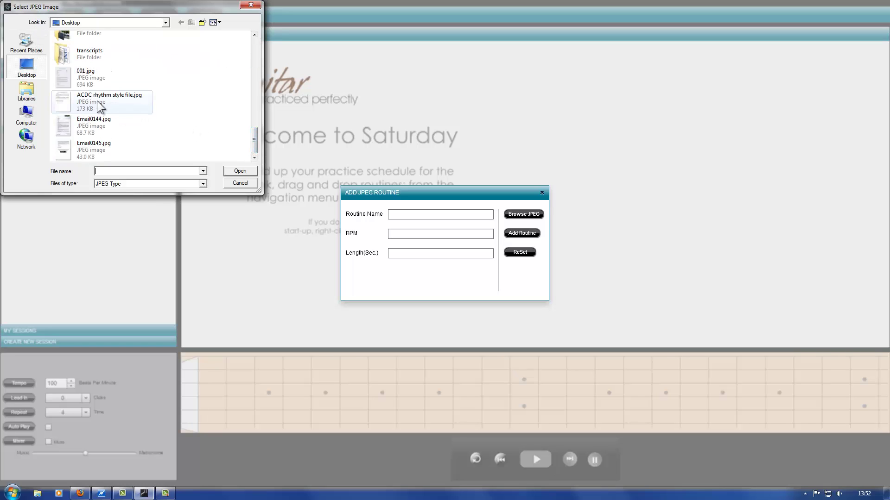
left_click(91, 101)
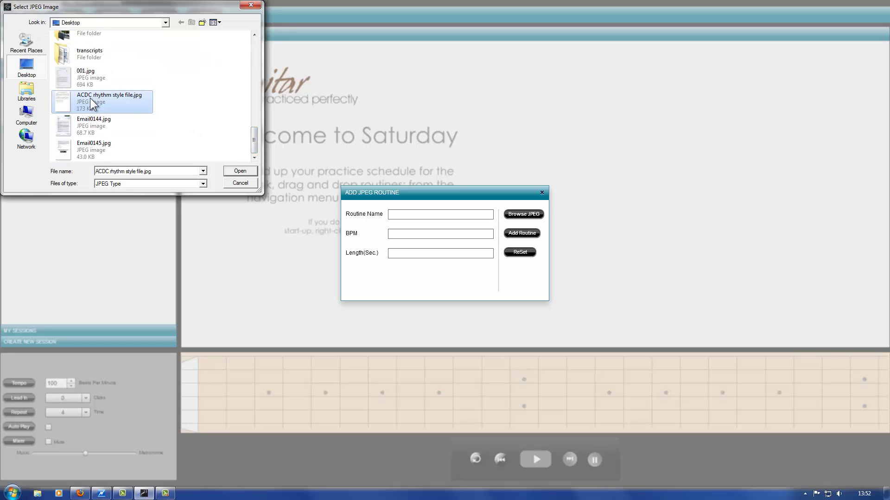
left_click(242, 175)
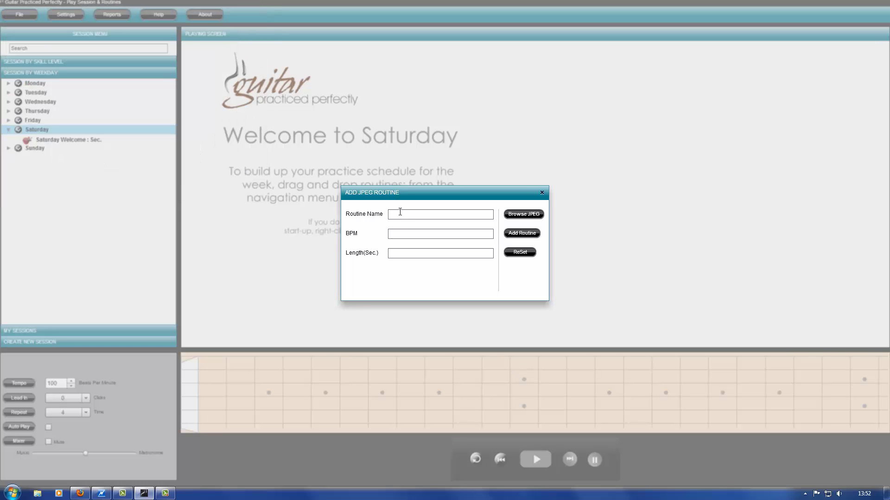
- Add the routine as MyRoutine at 120 BPM and 60 seconds, confirming the added notice
left_click(400, 213)
type("MyRout")
type("ine")
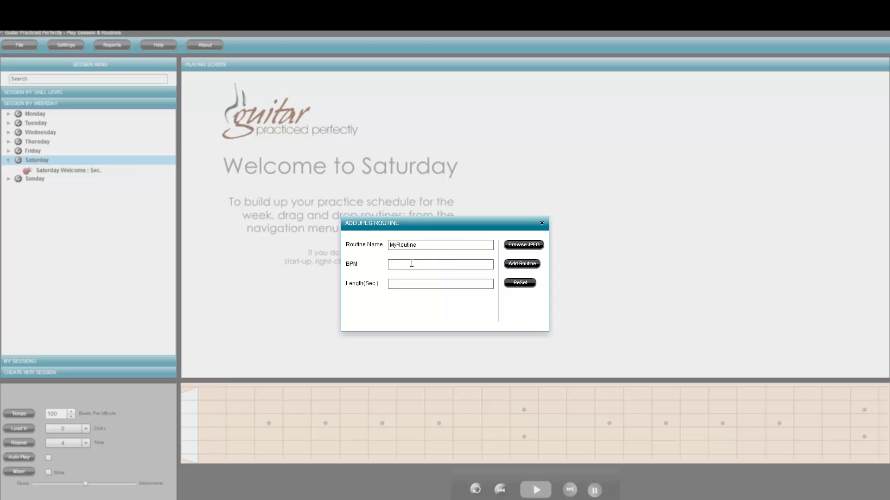
left_click(412, 263)
type("120")
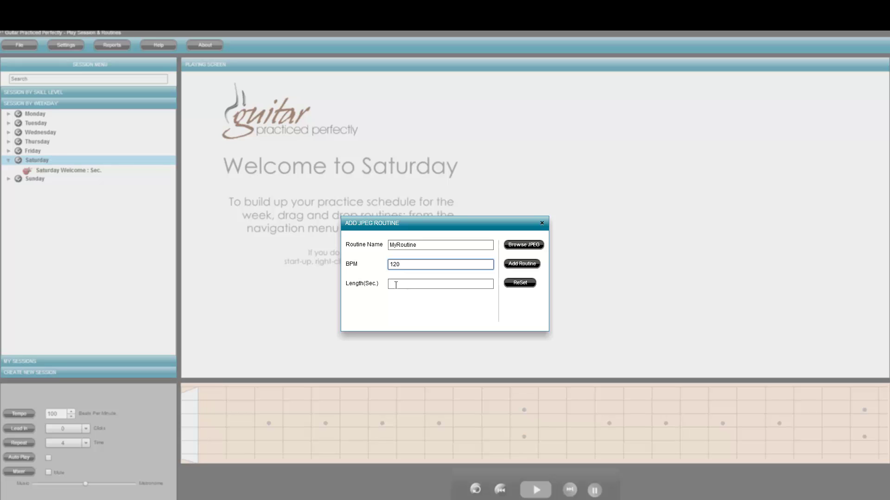
left_click(395, 284)
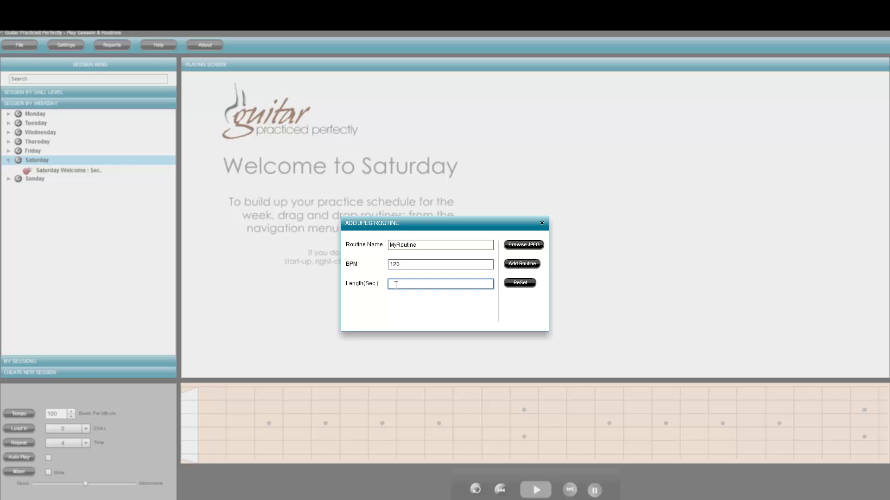
type("60")
left_click(516, 264)
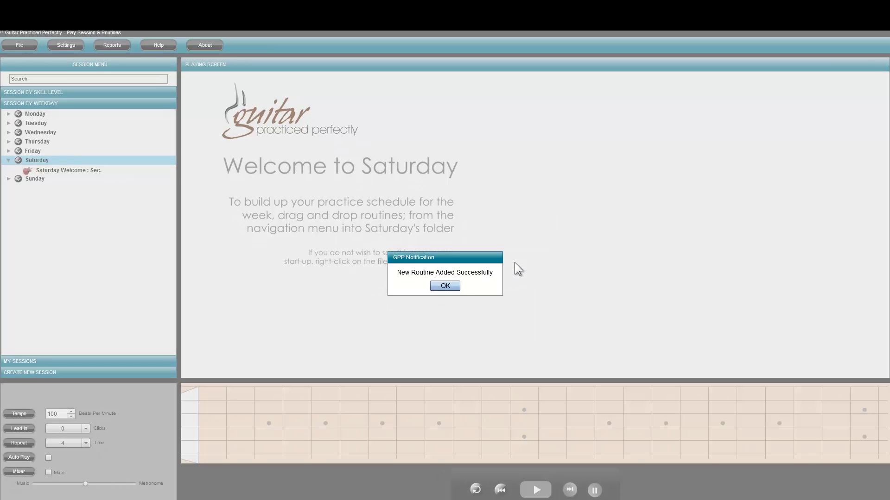
left_click(445, 286)
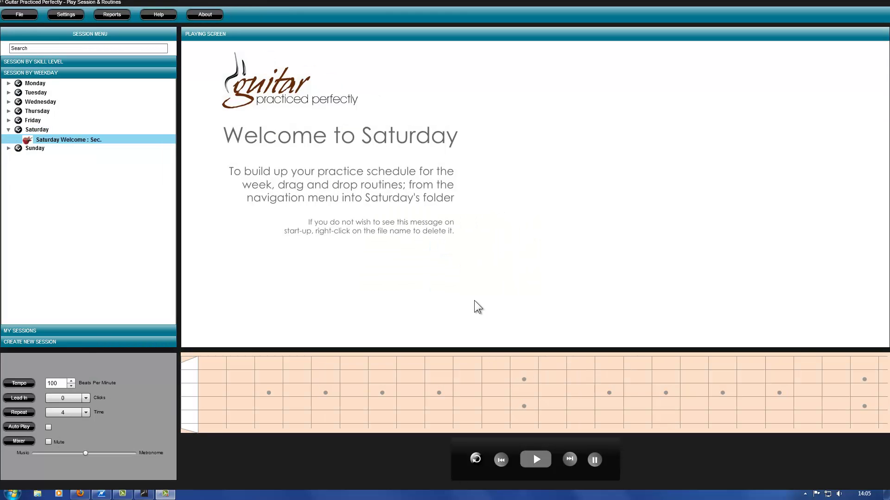
- Load MyRoutine : 60 Sec. from My Sessions to display its AC/DC Rhythm Study sheet
left_click(136, 333)
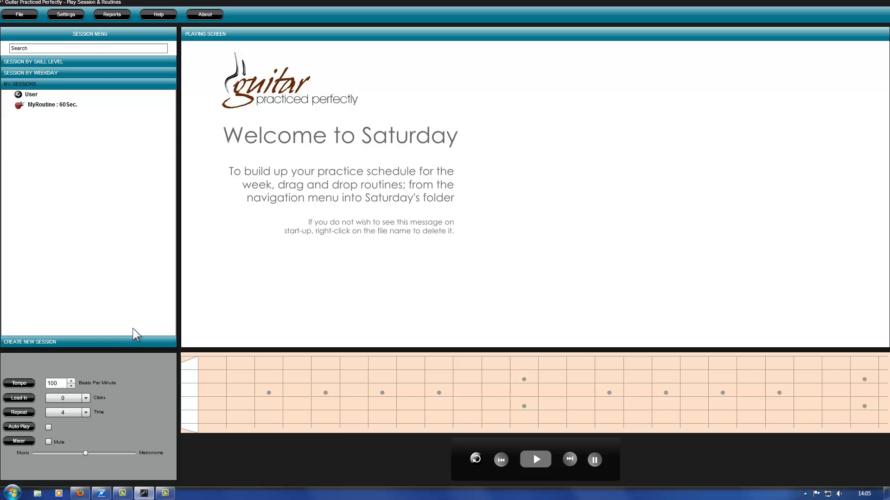
left_click(50, 110)
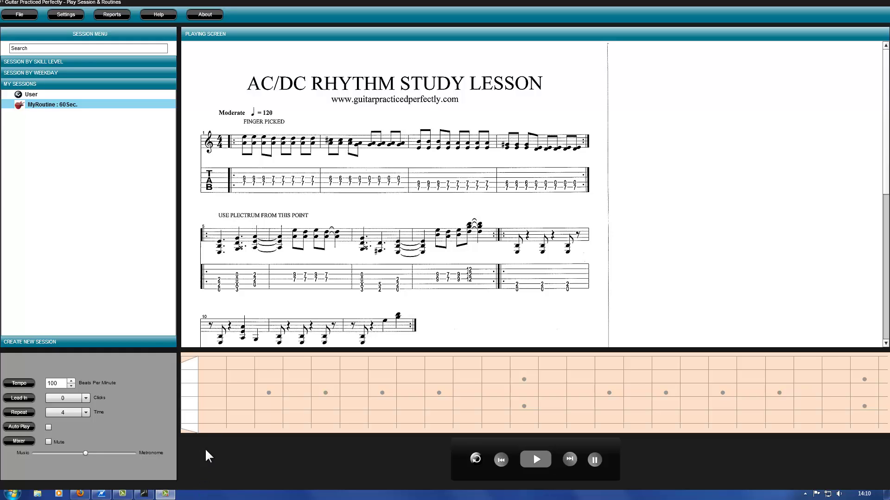
- Create a practice session named My New Session and confirm the added notice
left_click(149, 342)
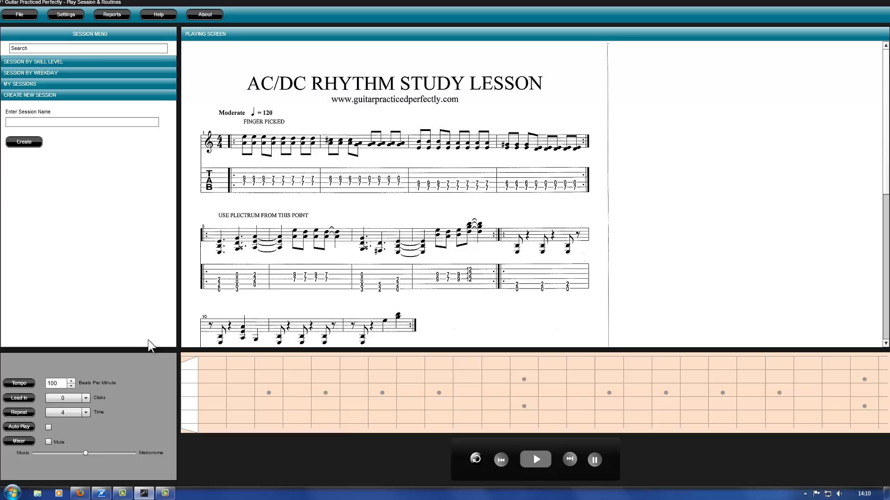
left_click(29, 122)
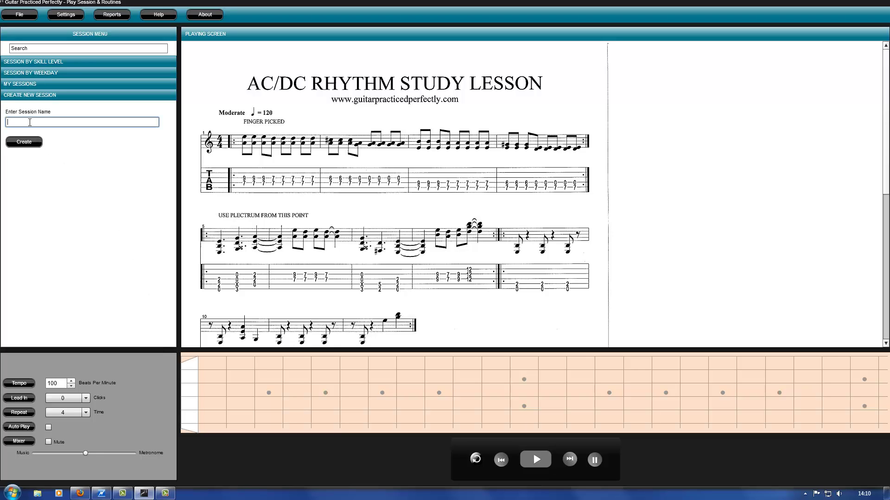
type("My")
type(" New Sess")
type("ion")
left_click(32, 145)
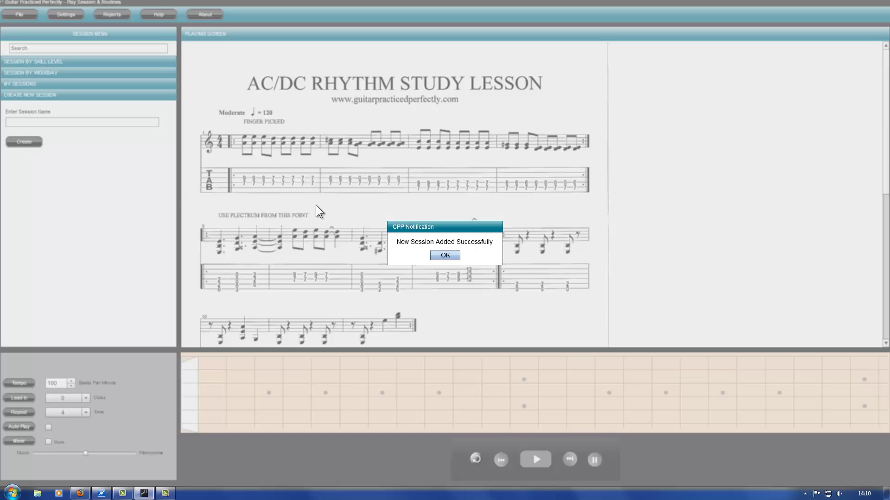
left_click(442, 255)
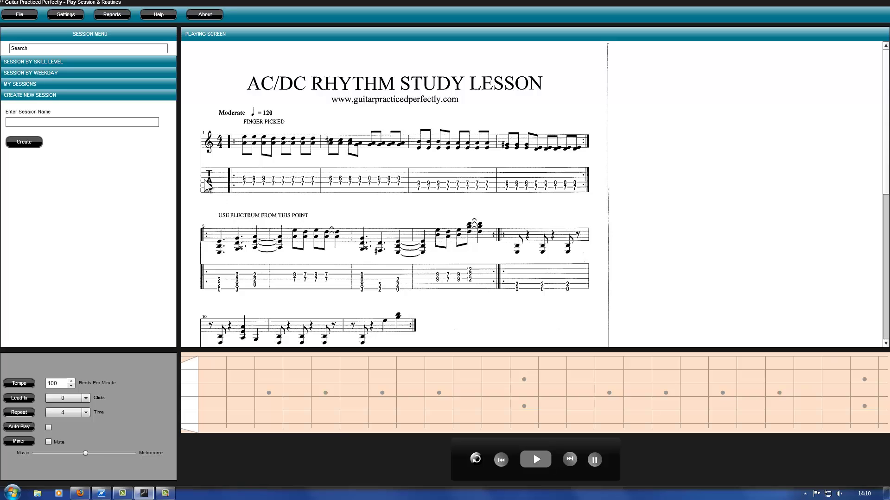
- Drag MyRoutine : 60Sec. onto My New Session so the session holds a copy of it
left_click(46, 84)
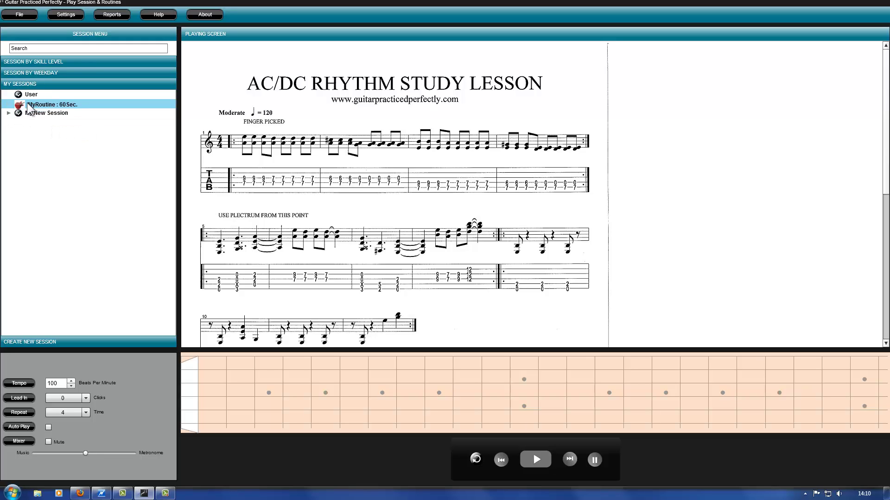
left_click_drag(31, 107, 30, 130)
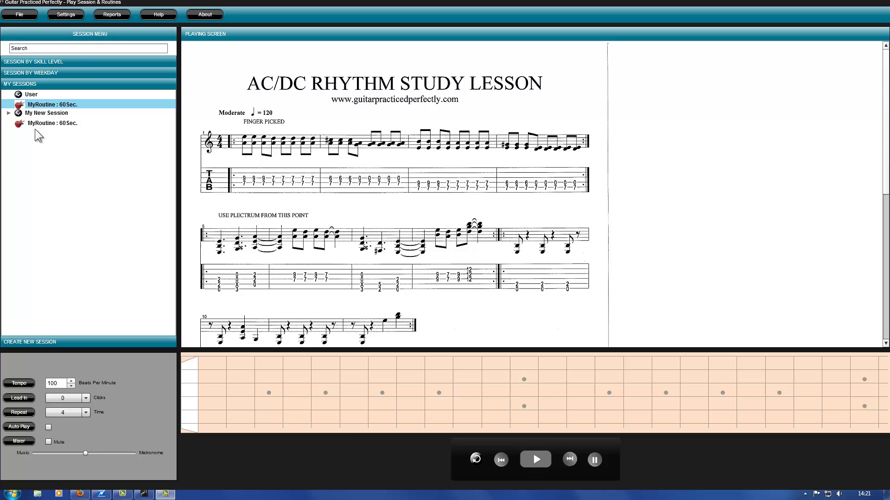
- Delete the original MyRoutine : 60Sec. entry, leaving only the copy under My New Session
right_click(51, 106)
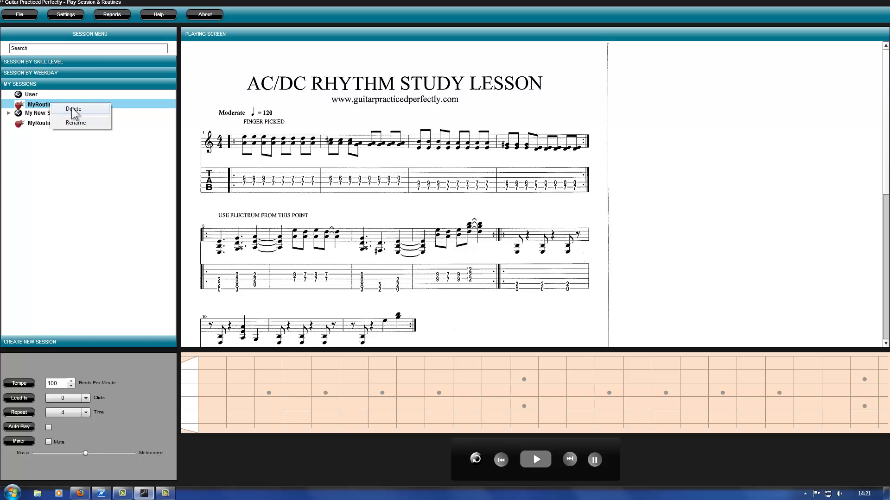
left_click(73, 109)
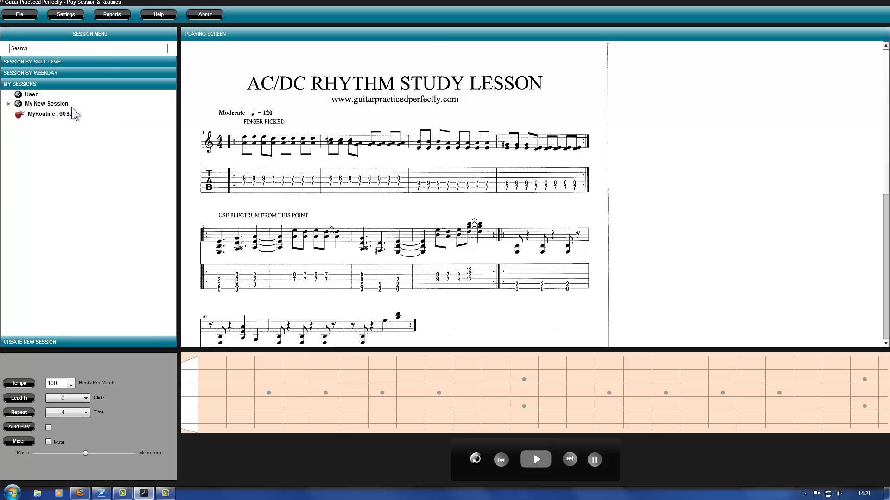